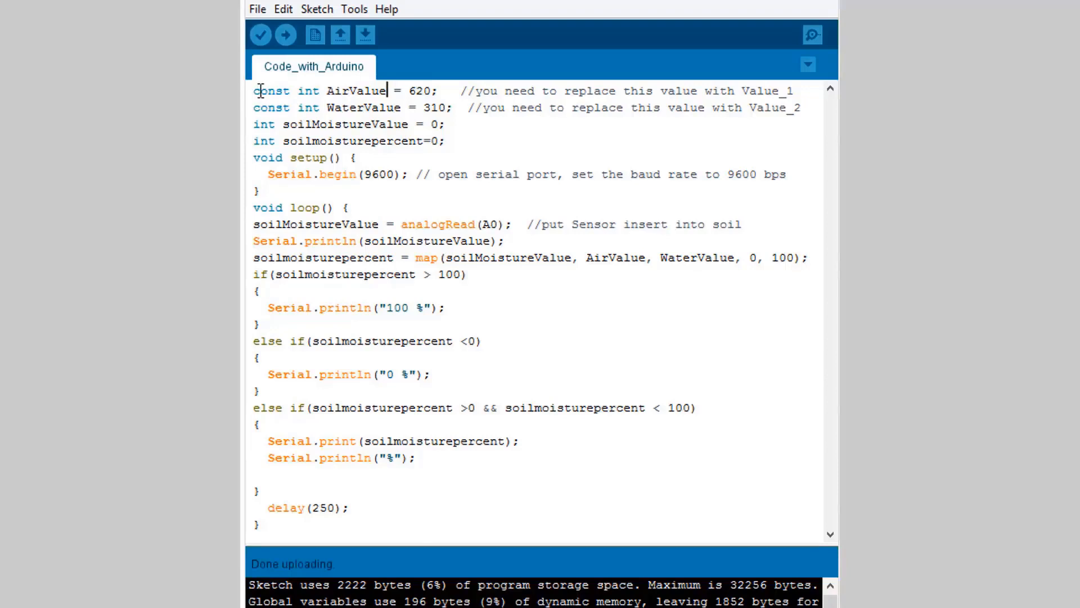
mouse_move(255, 91)
mouse_down()
mouse_move(436, 91)
mouse_move(448, 108)
mouse_up()
click(439, 91)
click(448, 108)
drag(253, 124, 460, 141)
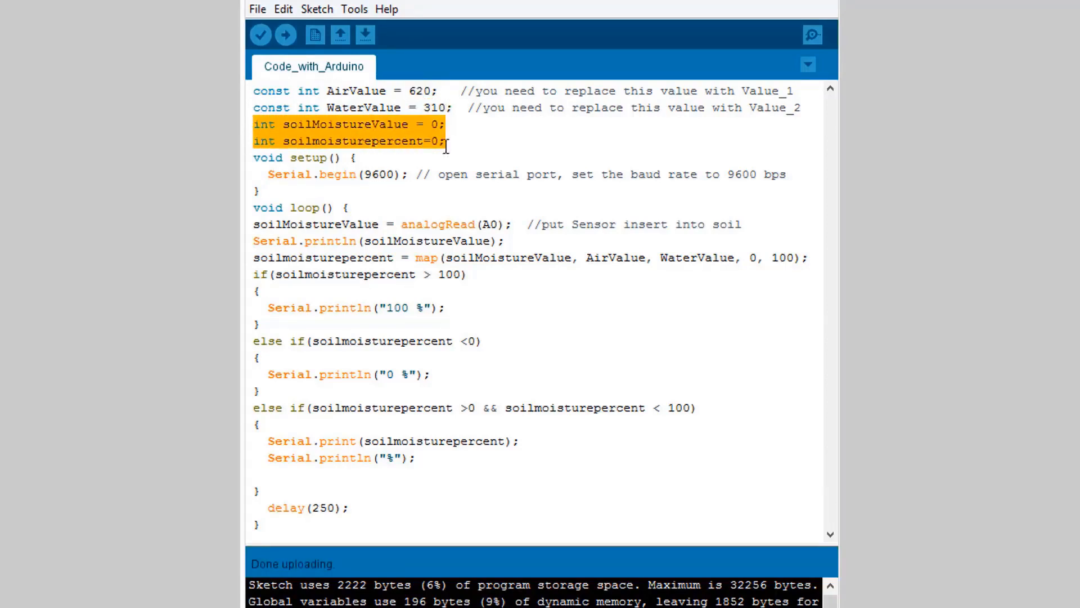
drag(352, 174, 461, 178)
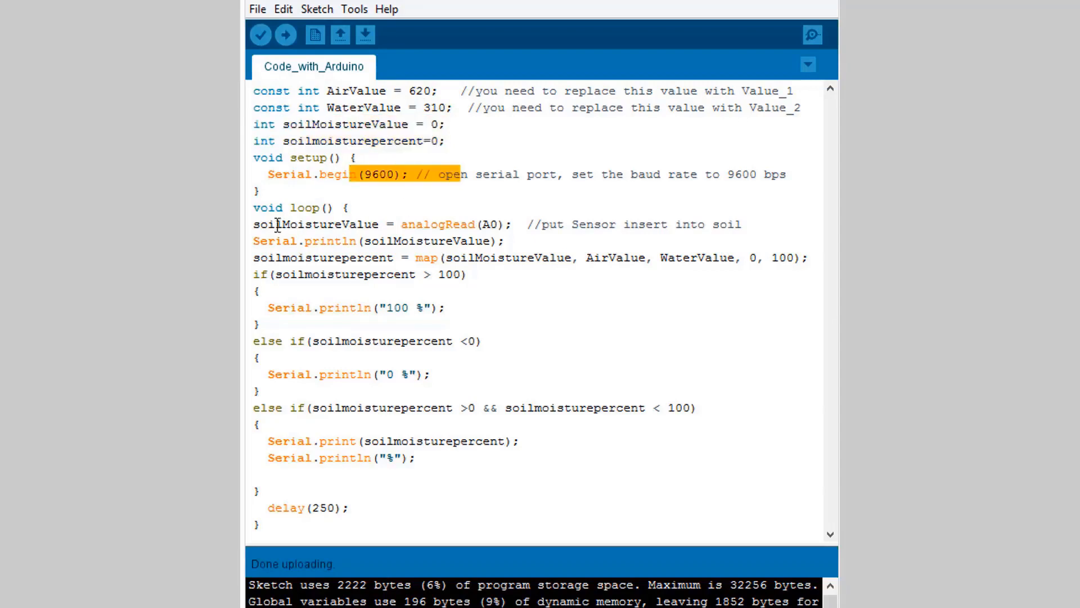
drag(256, 224, 522, 224)
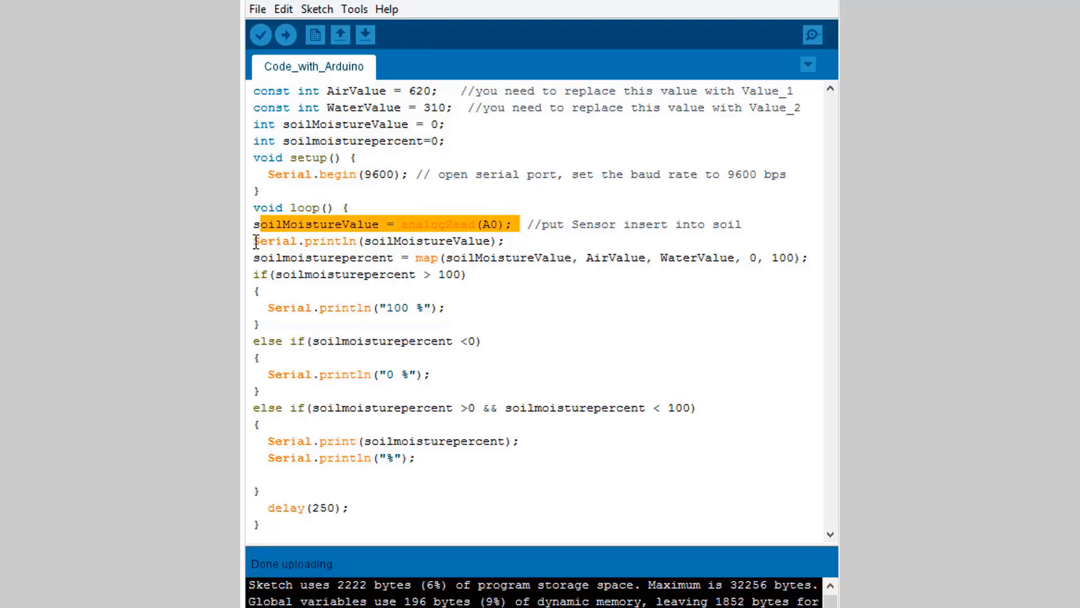
drag(253, 241, 509, 241)
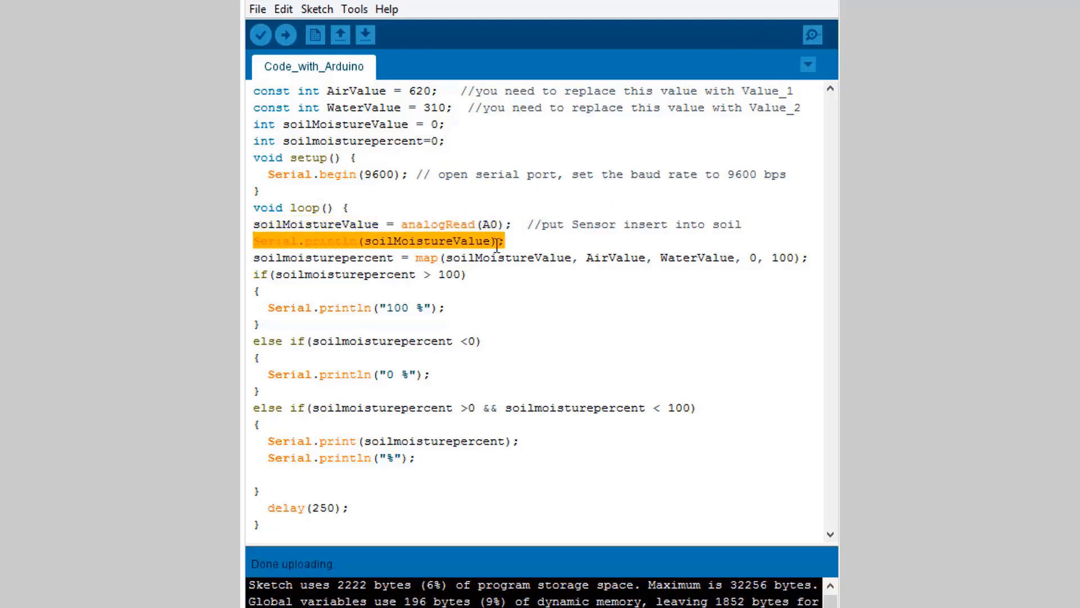
drag(254, 257, 646, 257)
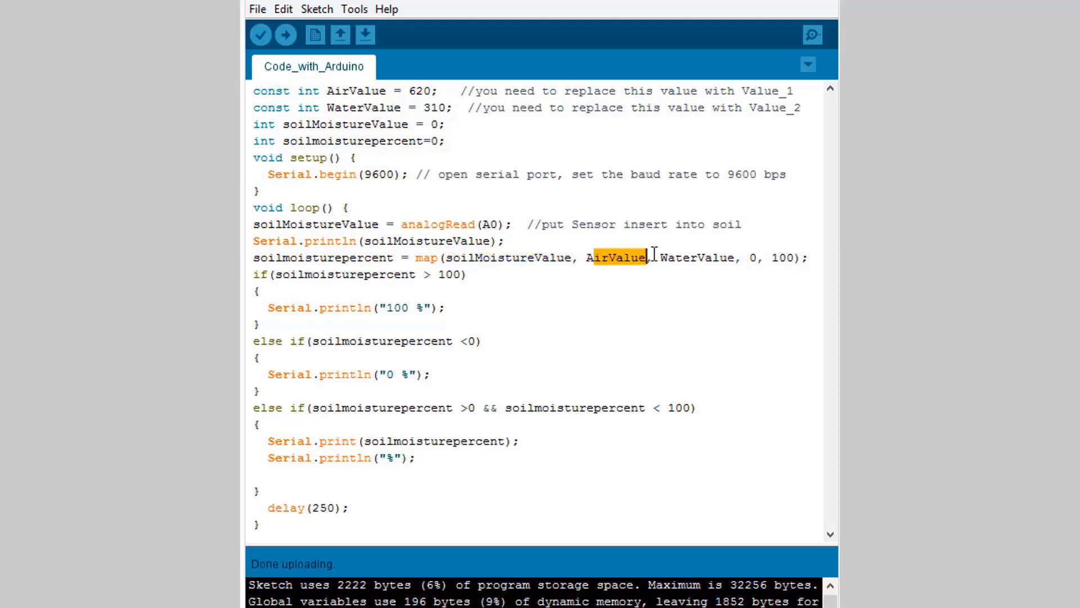
click(758, 257)
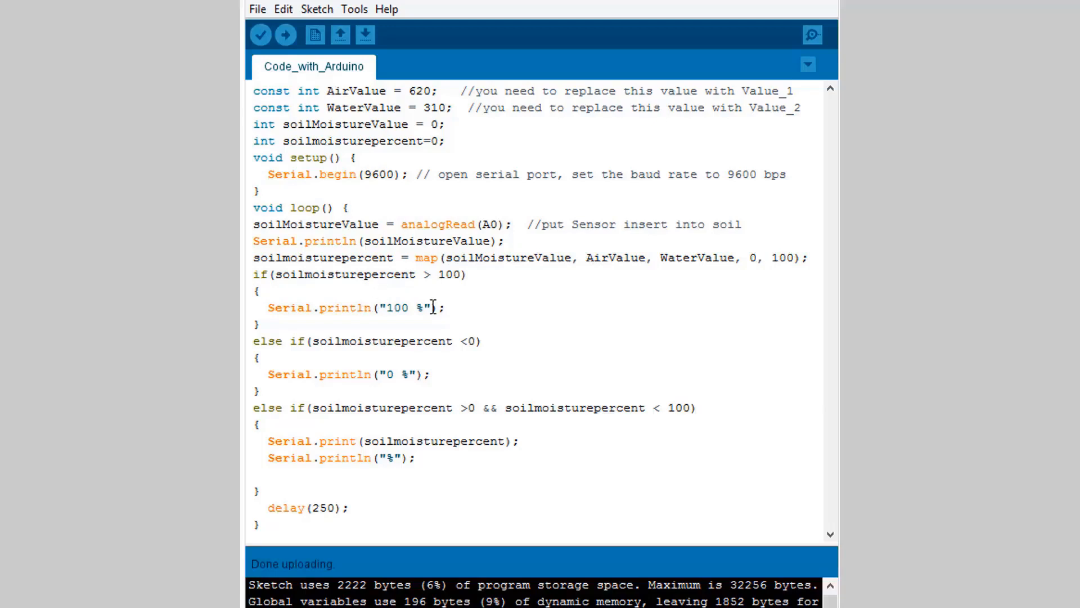
drag(254, 274, 460, 307)
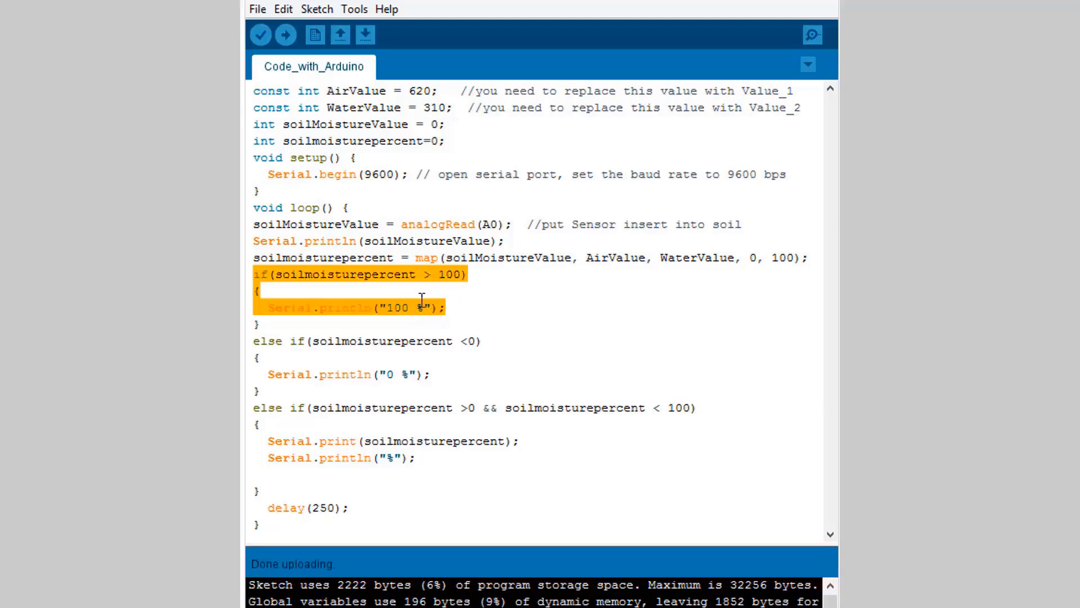
click(443, 308)
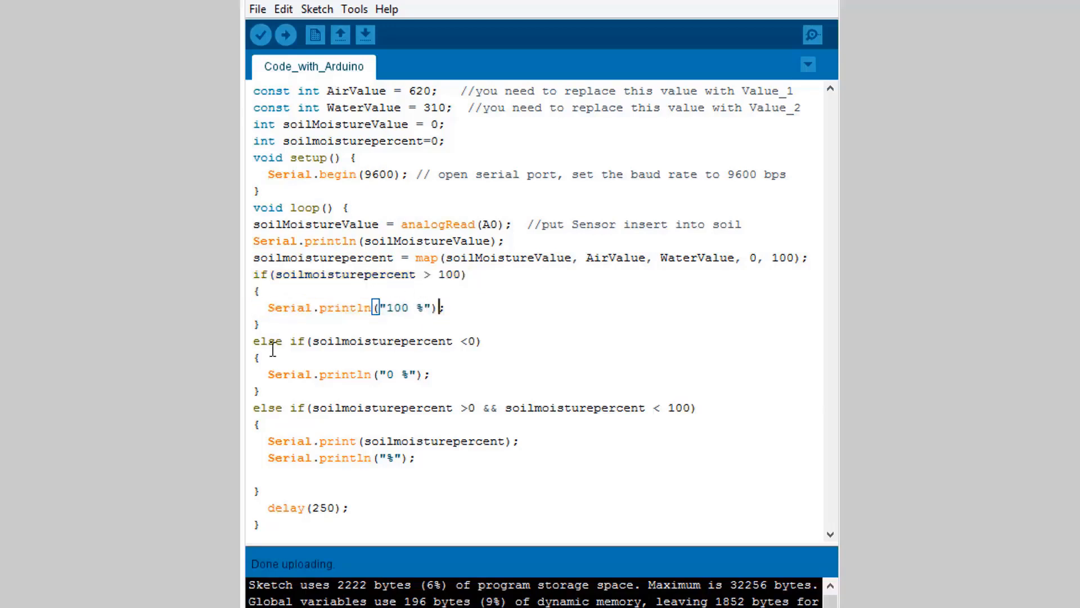
drag(252, 340, 420, 374)
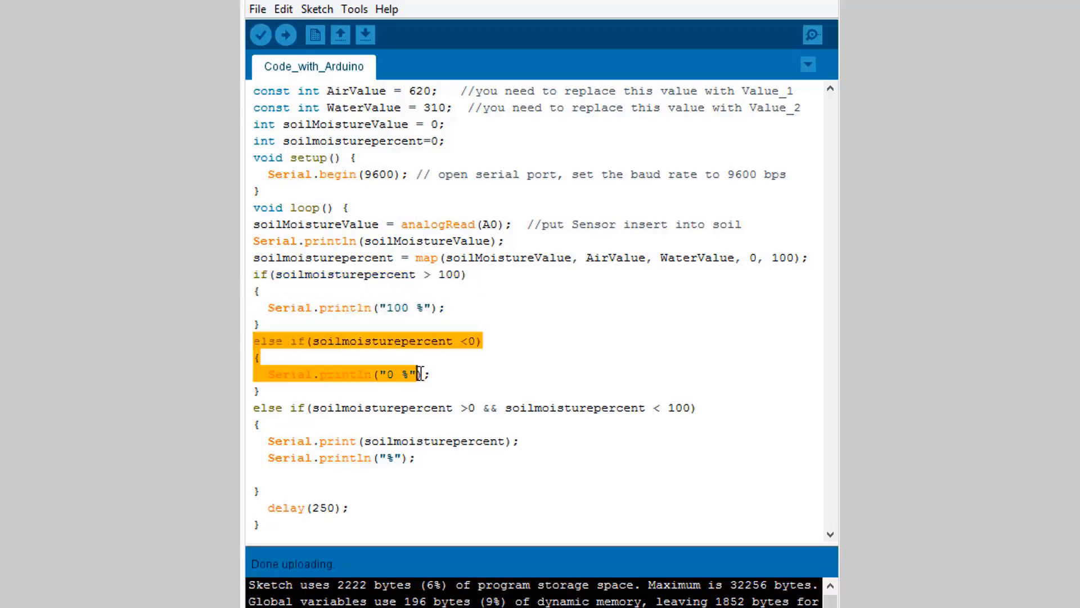
click(368, 361)
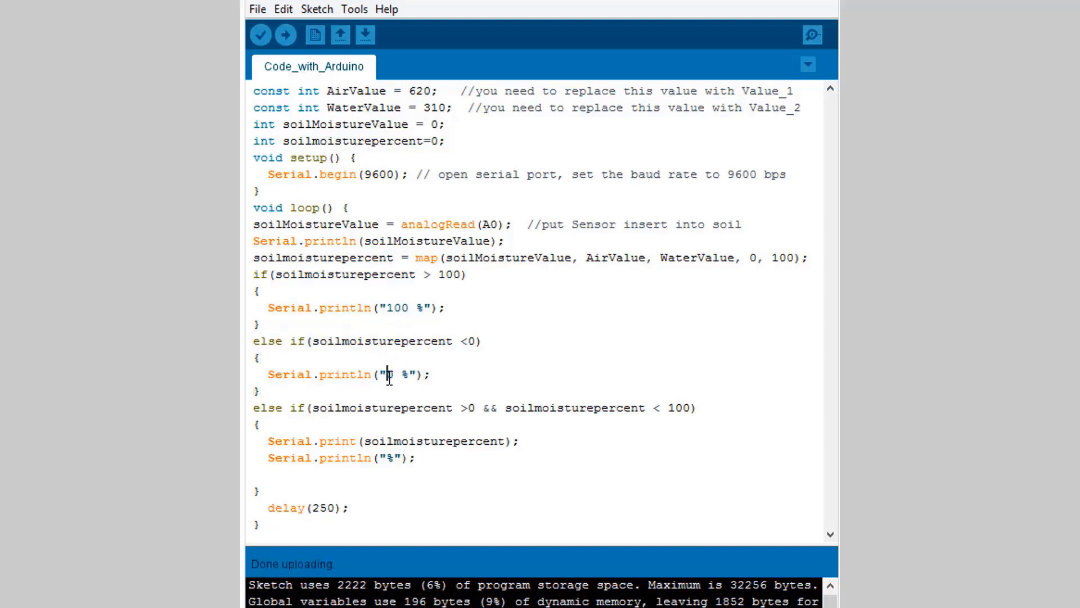
drag(386, 374, 397, 374)
drag(313, 408, 685, 407)
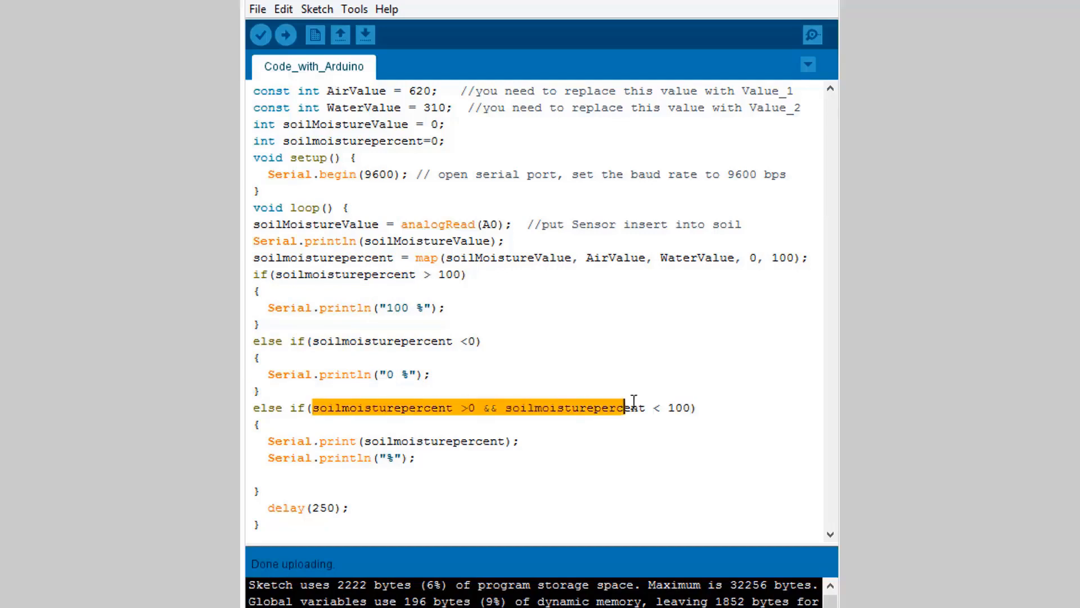
drag(365, 441, 507, 441)
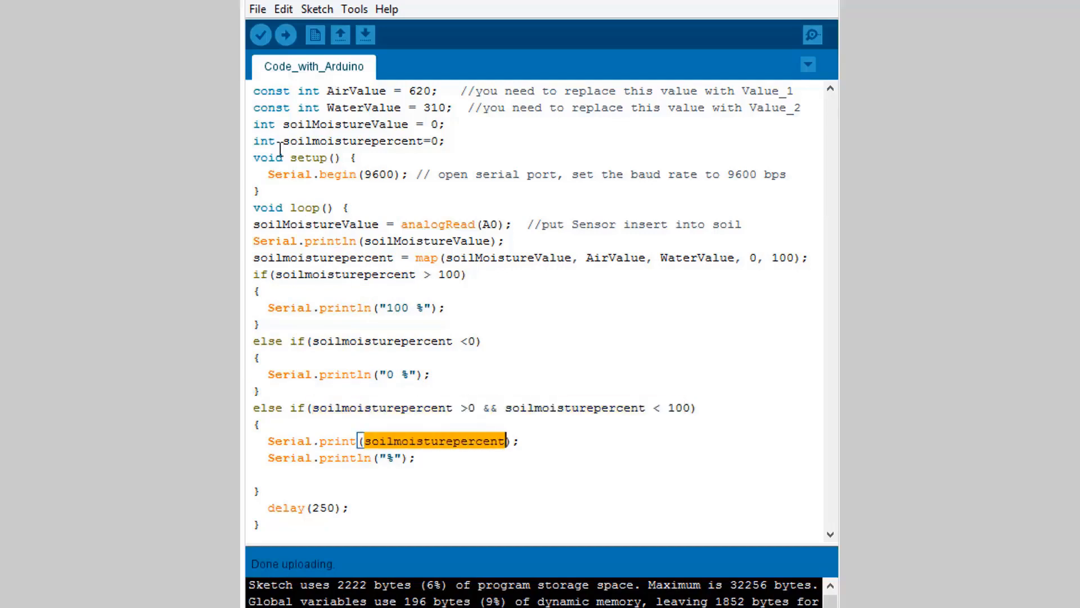
drag(284, 141, 420, 141)
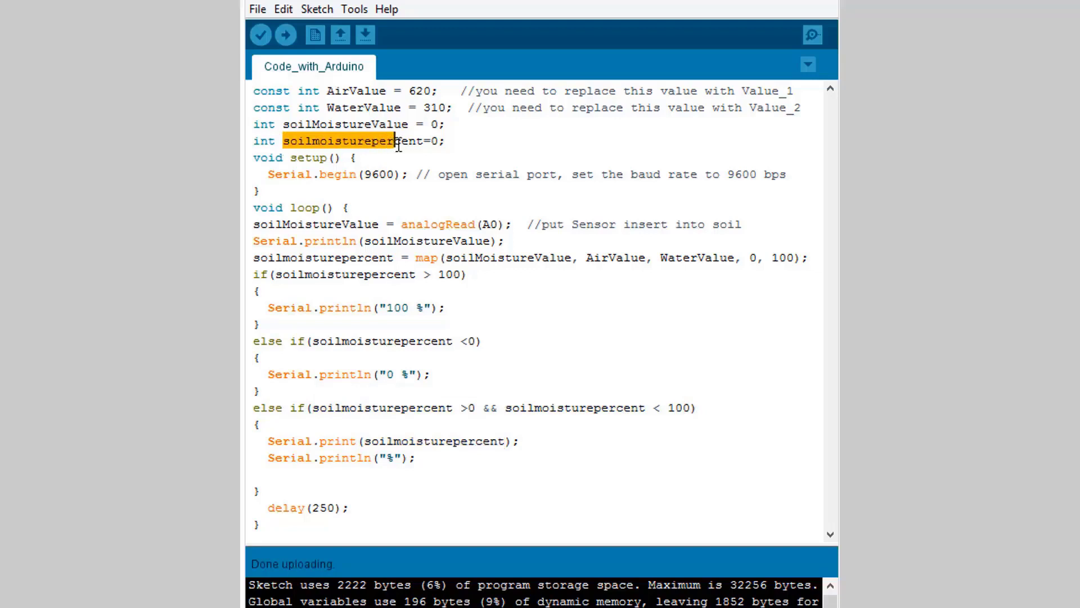
Step: Upload the moisture sketch to the board and bring up the COM6 serial output window
click(359, 374)
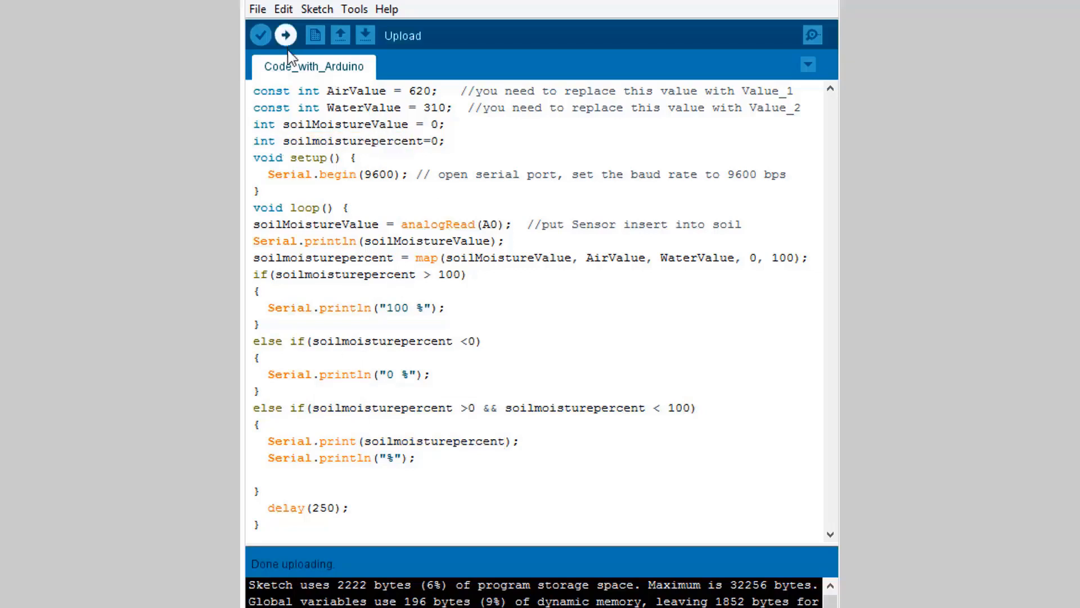
click(353, 8)
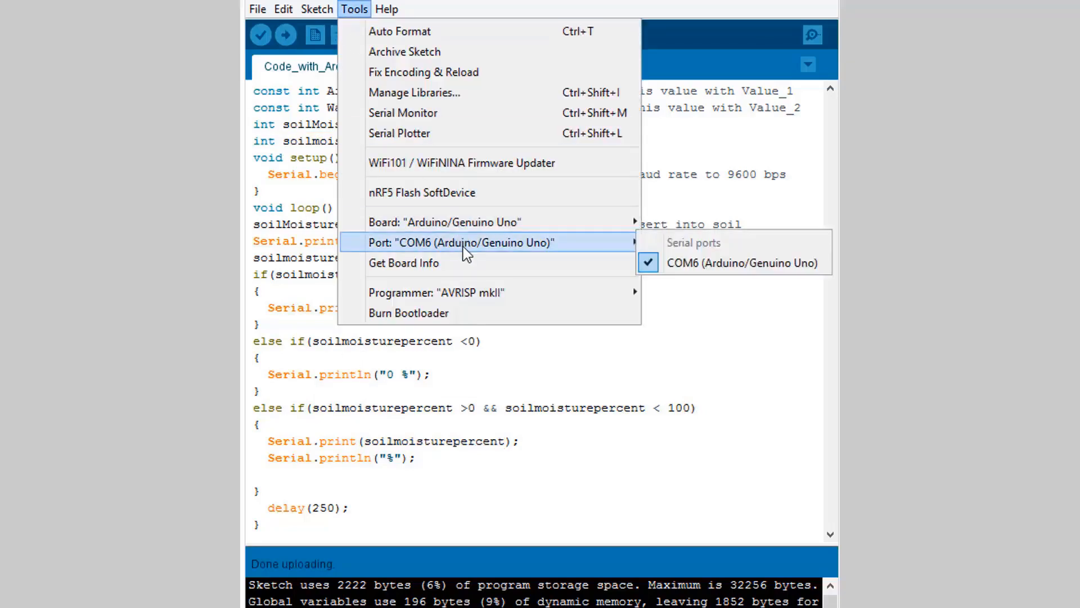
click(256, 79)
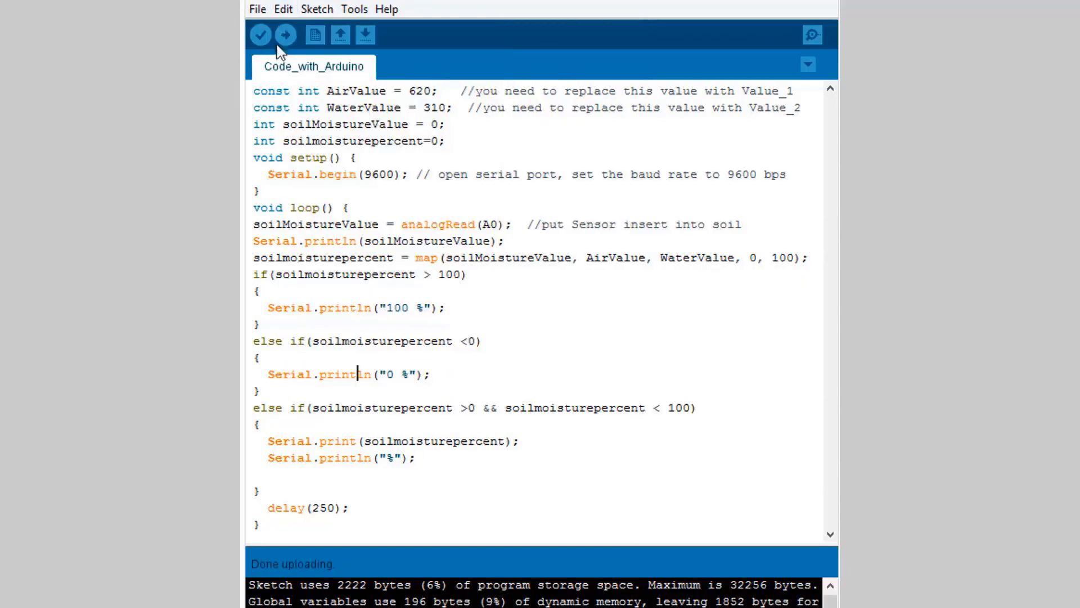
click(285, 34)
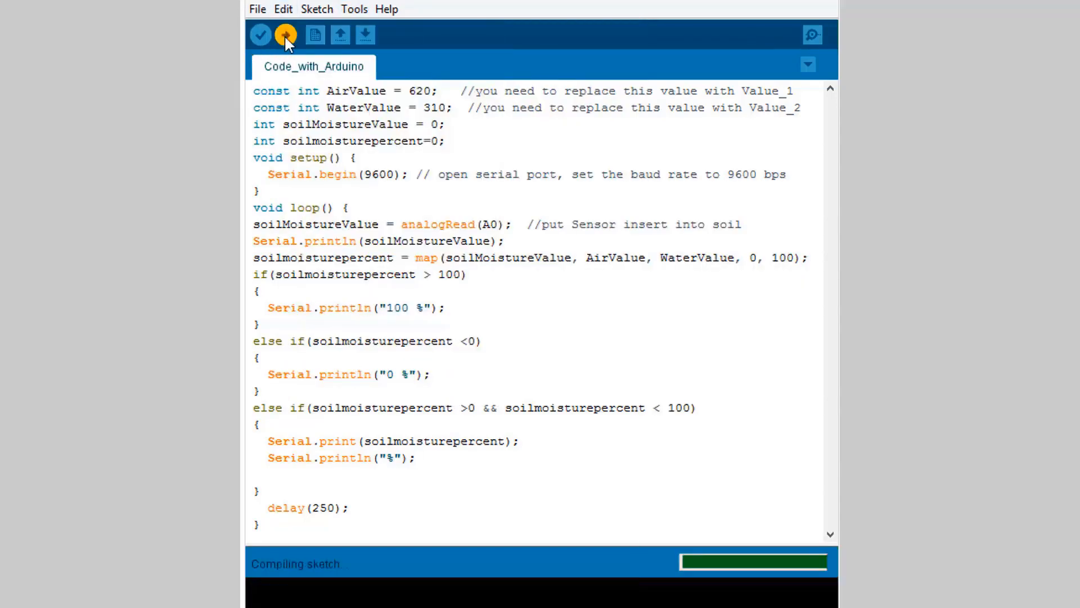
click(810, 34)
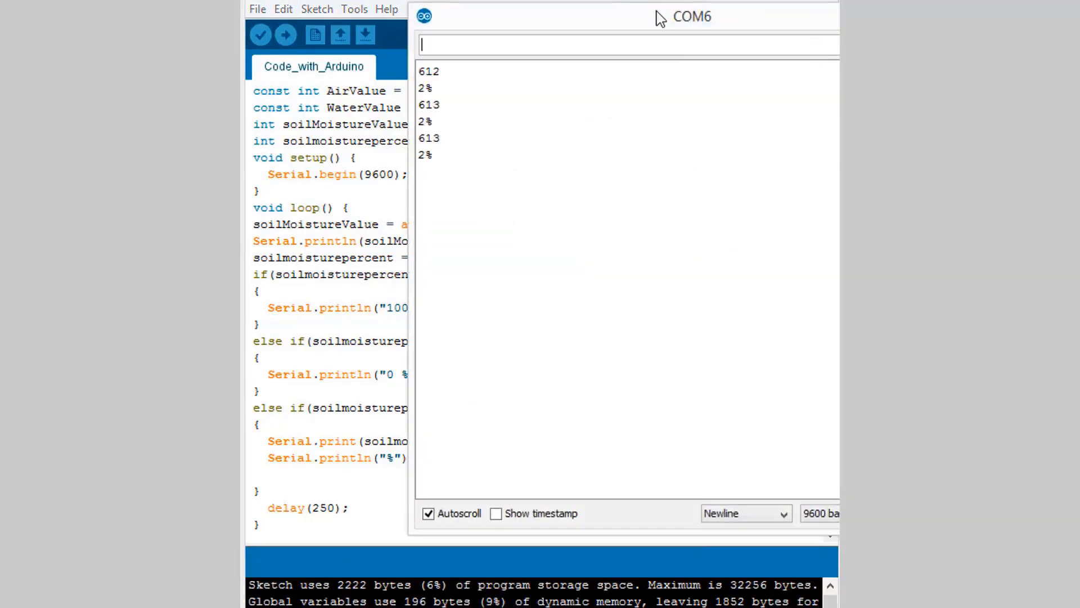
mouse_move(657, 15)
mouse_down()
mouse_move(573, 18)
mouse_move(511, 45)
mouse_up()
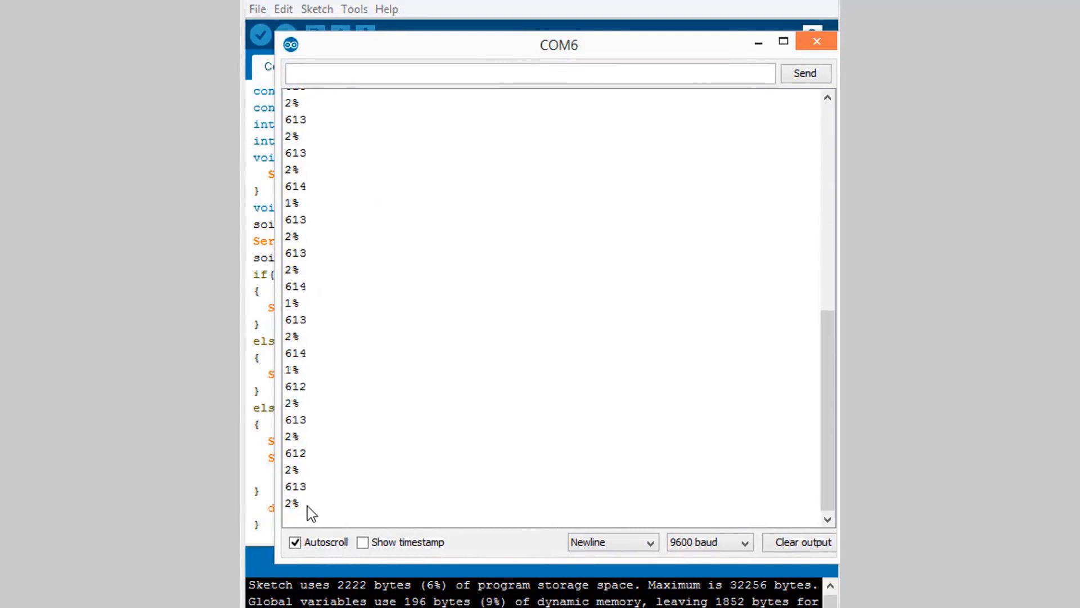
Step: Pause Autoscroll and highlight the raw reading 613 and the 2% moisture value below it
click(310, 549)
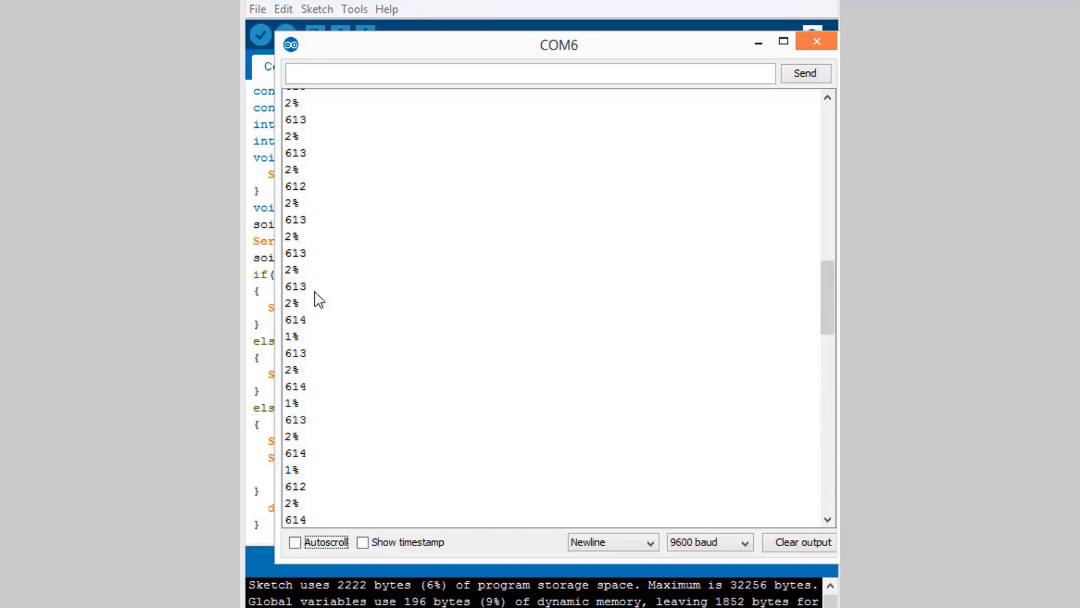
scroll(320, 442, down, 3)
scroll(320, 441, down, 3)
scroll(321, 442, down, 3)
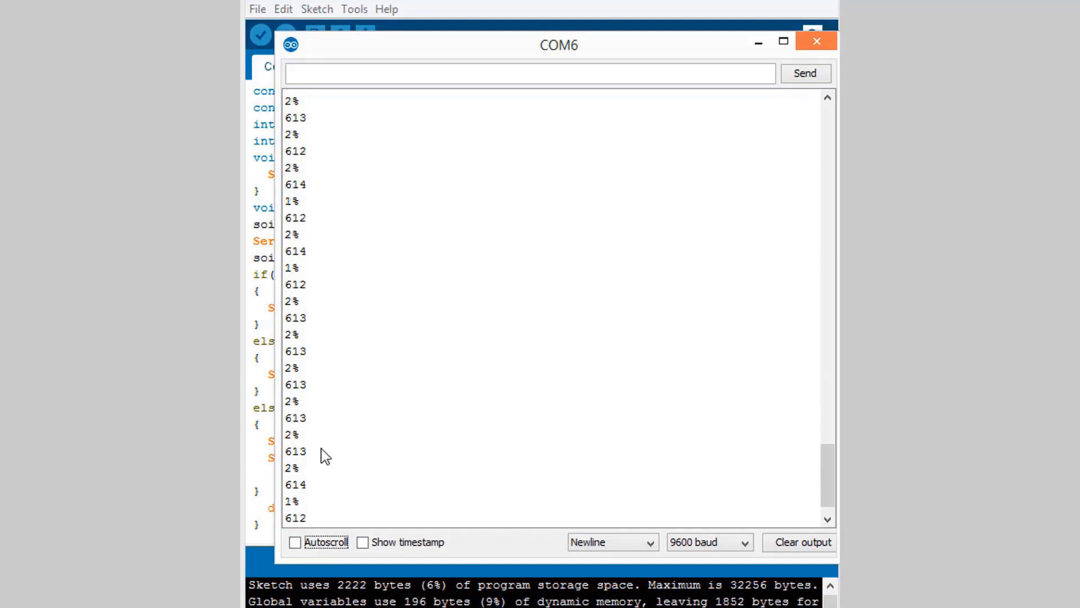
double_click(297, 484)
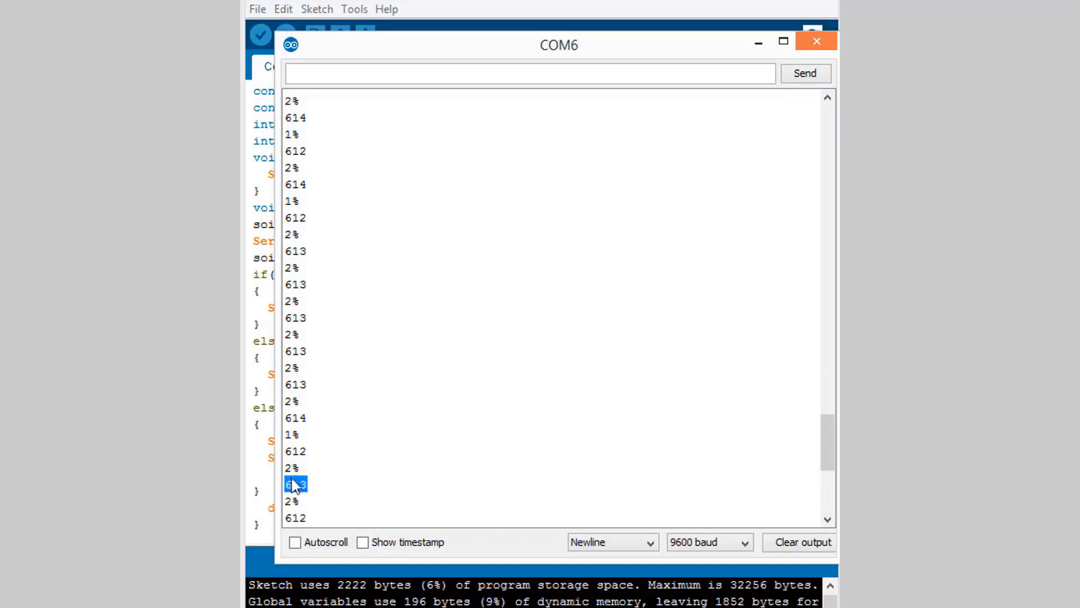
double_click(293, 500)
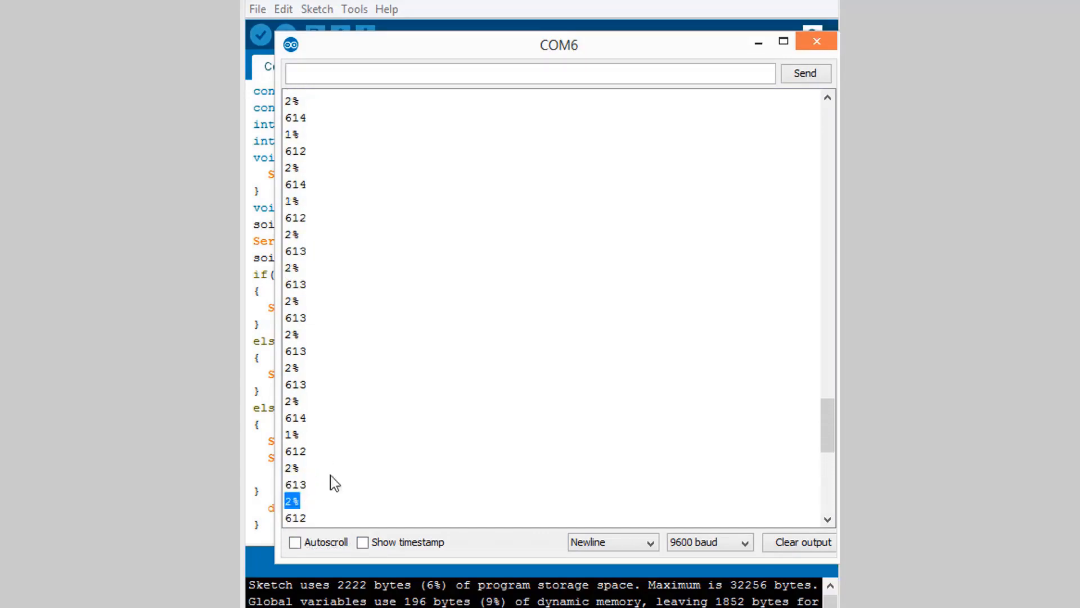
drag(550, 51, 548, 172)
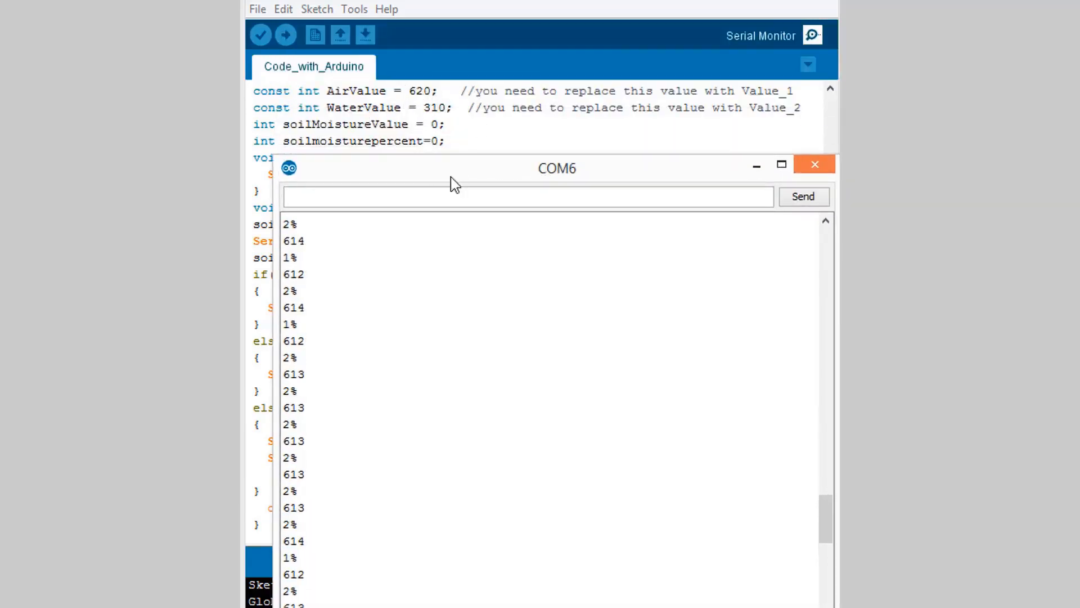
drag(451, 177, 437, 64)
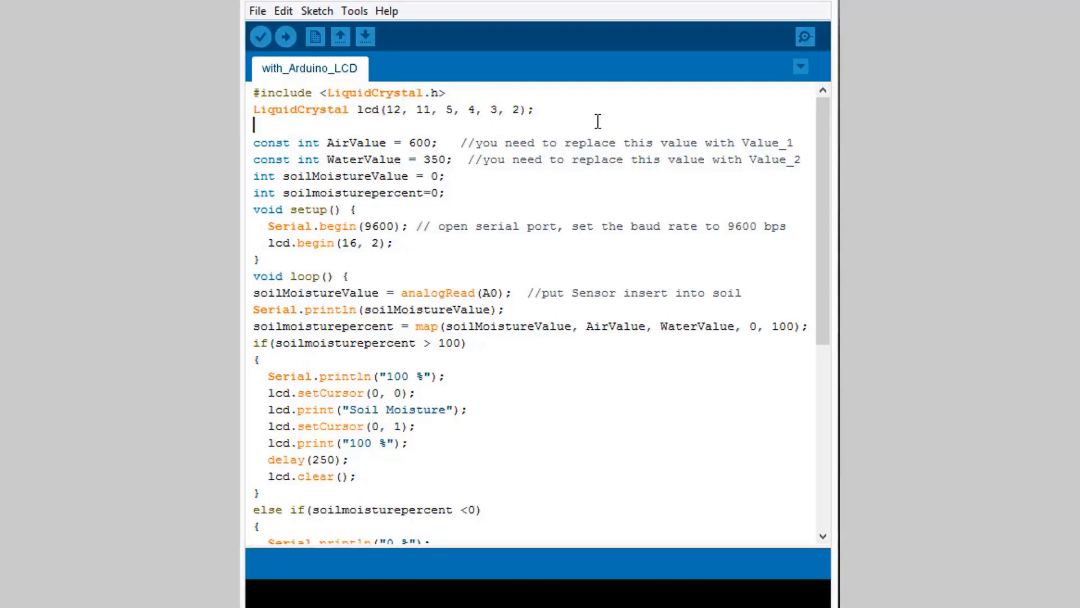
scroll(458, 239, down, 3)
scroll(472, 193, down, 5)
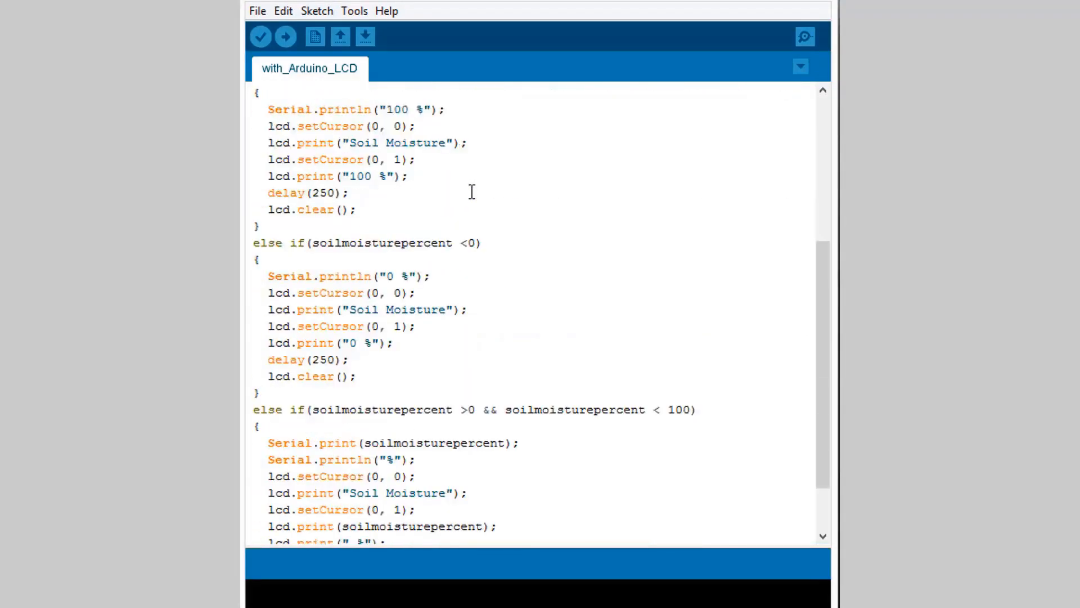
scroll(414, 245, down, 3)
scroll(400, 251, down, 2)
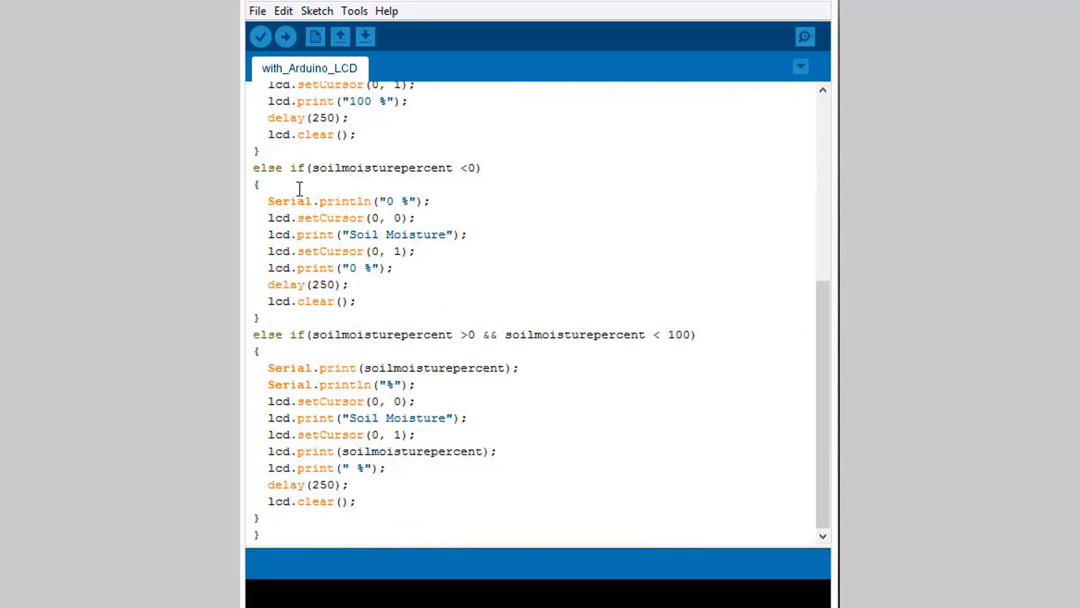
scroll(403, 202, up, 3)
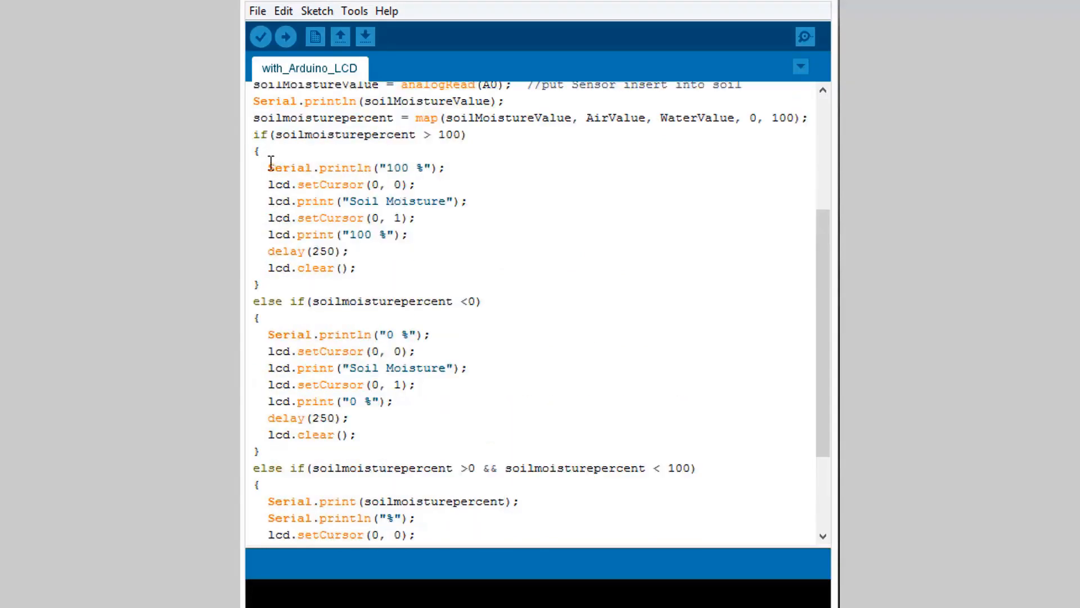
mouse_move(268, 167)
mouse_down()
mouse_move(445, 504)
mouse_move(442, 537)
mouse_up()
key(Left)
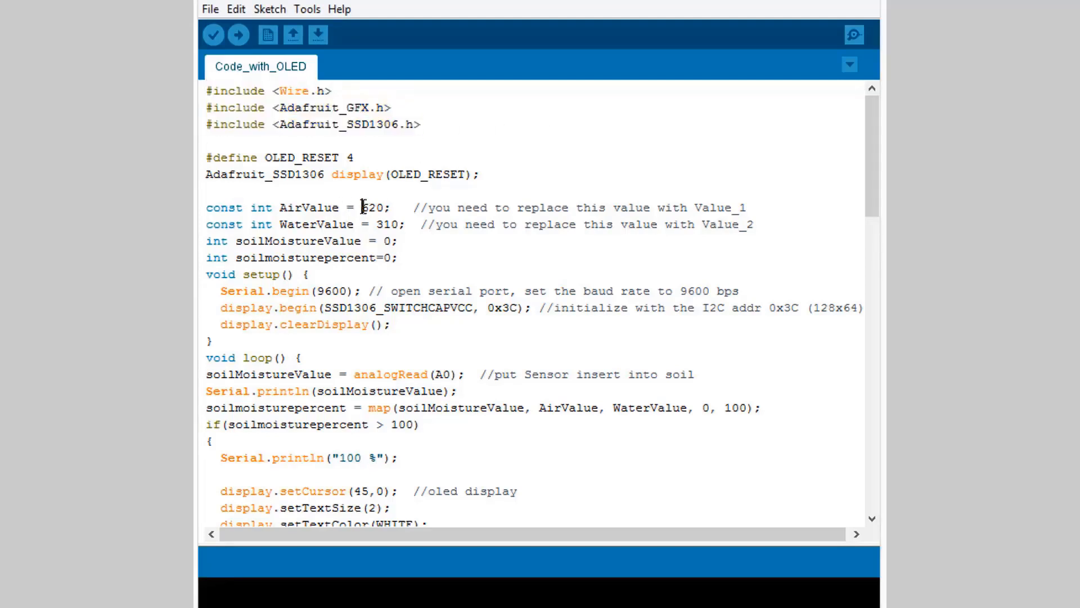
drag(362, 207, 403, 225)
click(407, 224)
scroll(406, 224, down, 3)
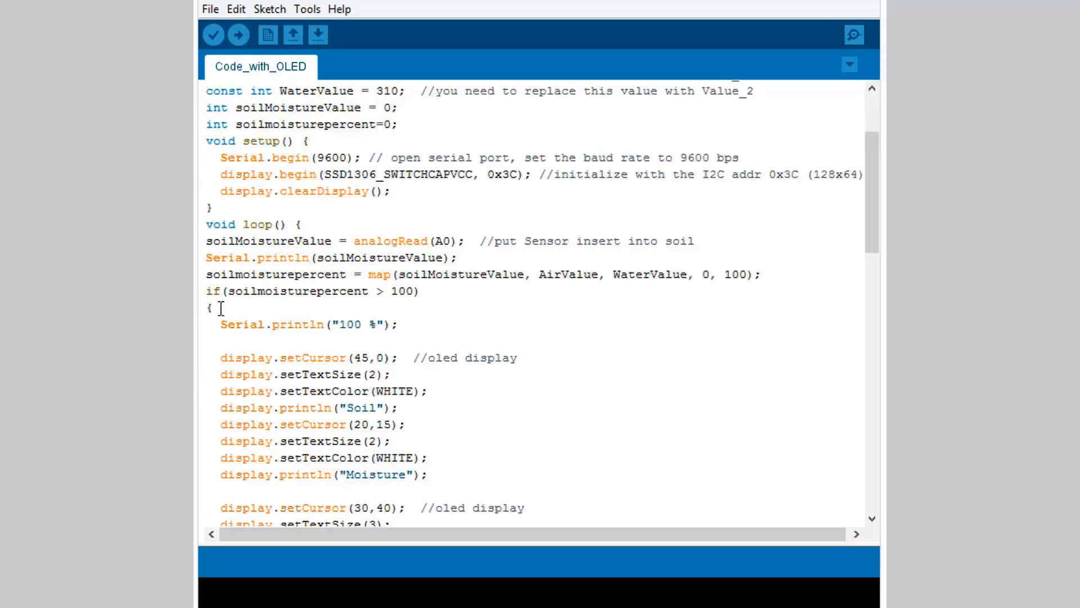
drag(355, 249, 549, 221)
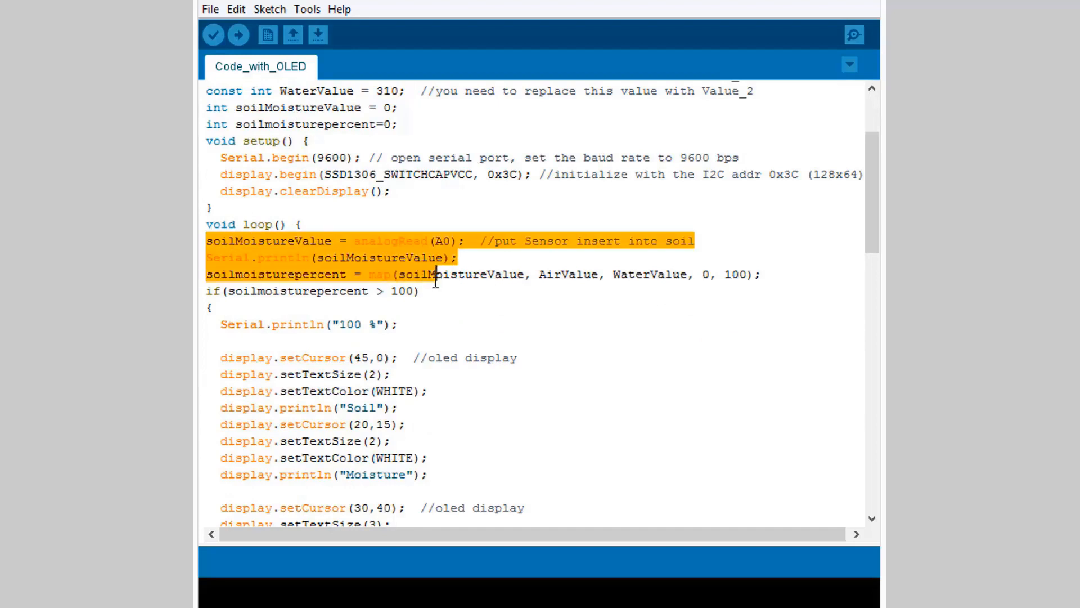
click(302, 222)
scroll(287, 292, down, 5)
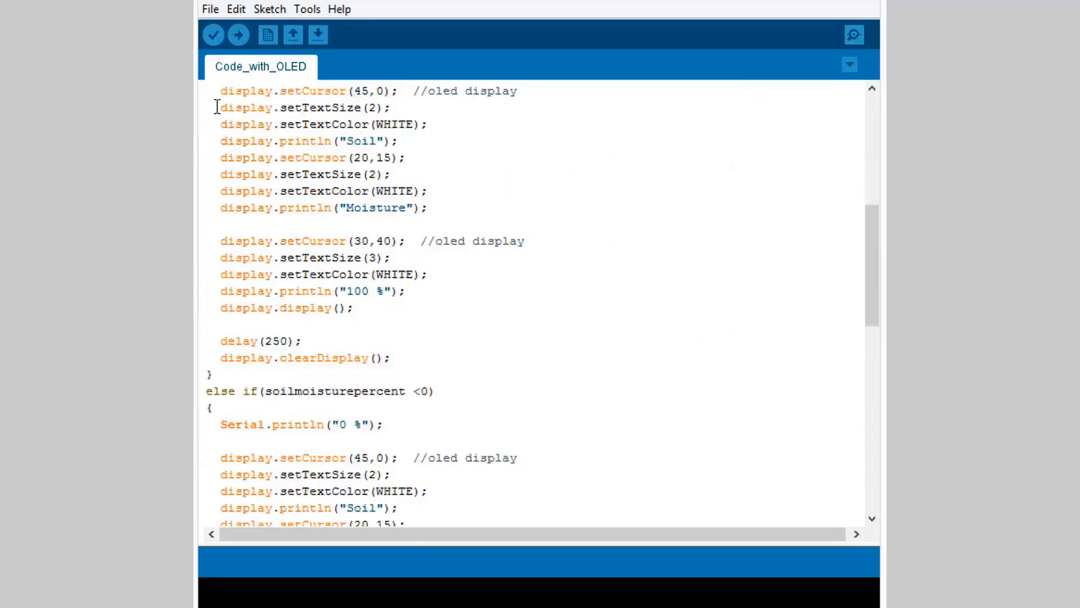
mouse_move(259, 208)
mouse_down()
mouse_move(447, 310)
mouse_move(426, 581)
mouse_up()
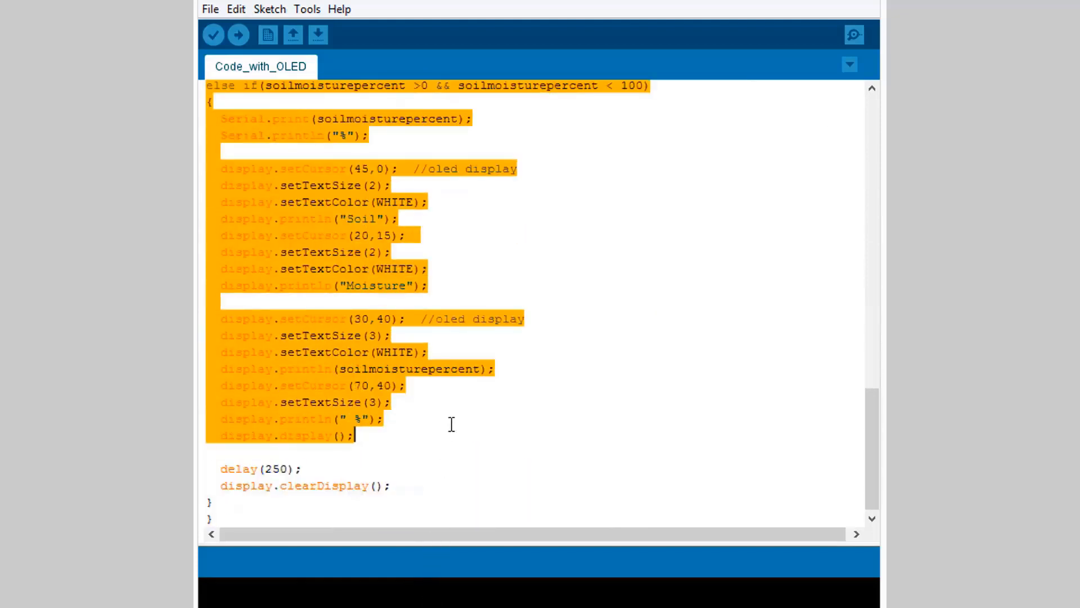
click(749, 270)
scroll(519, 272, up, 5)
scroll(519, 272, up, 5)
scroll(519, 272, up, 5)
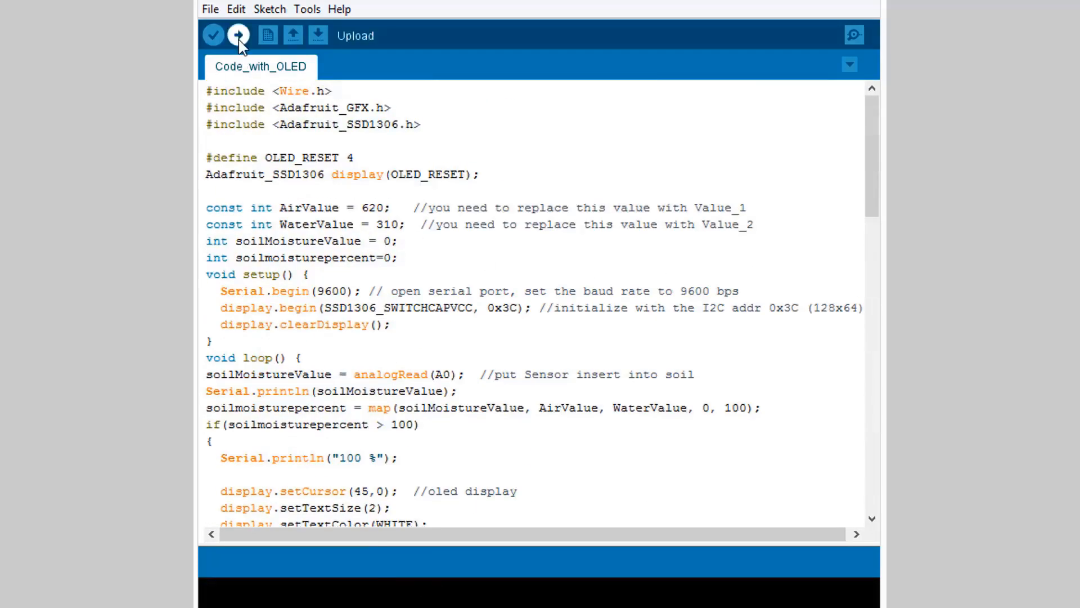